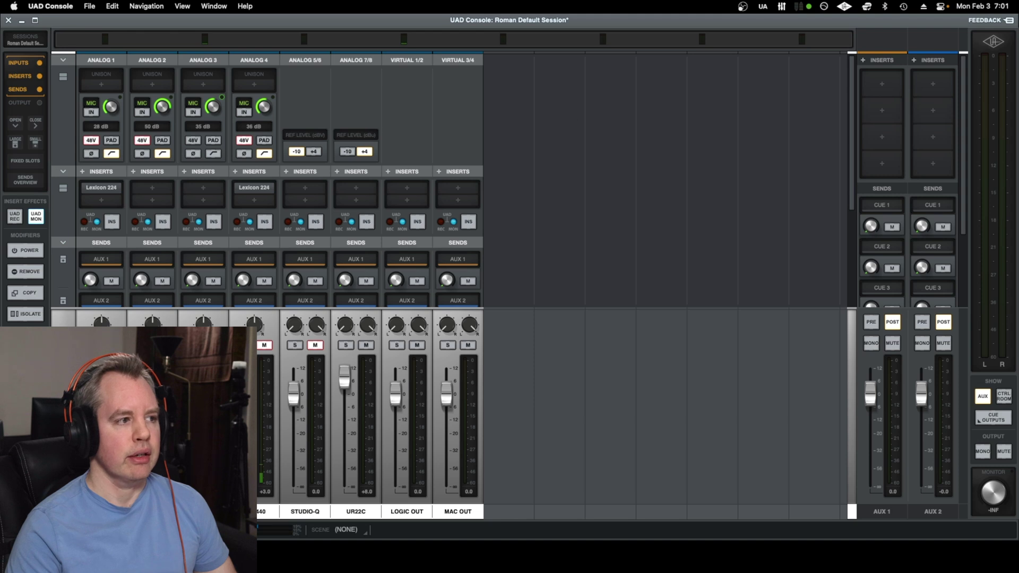
Step: Try the Channel DSP Pairing slider at 0/8, then leave it at 2 DSP pairs with 4 virtual channels
key(super+comma)
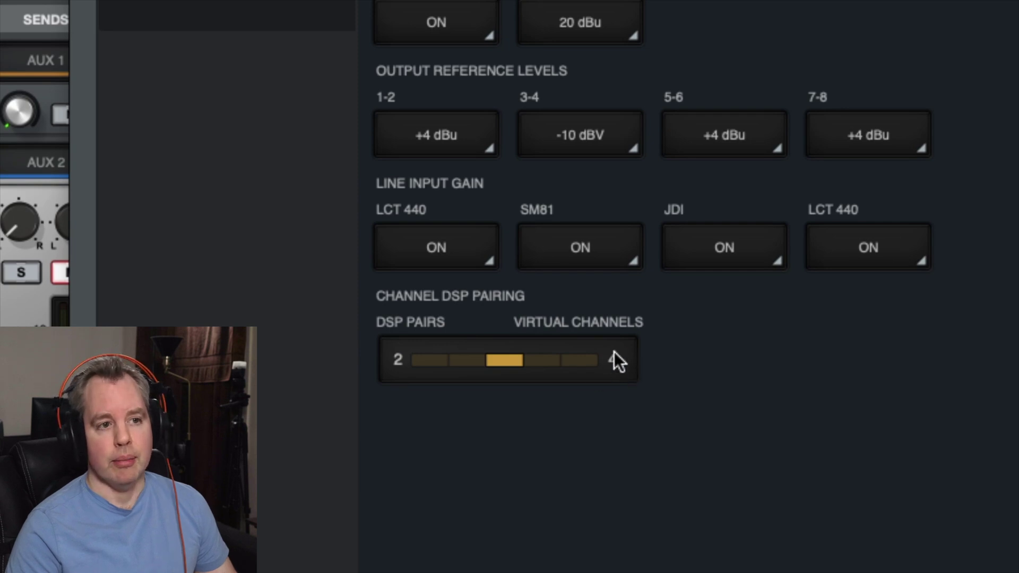
click(548, 359)
click(573, 361)
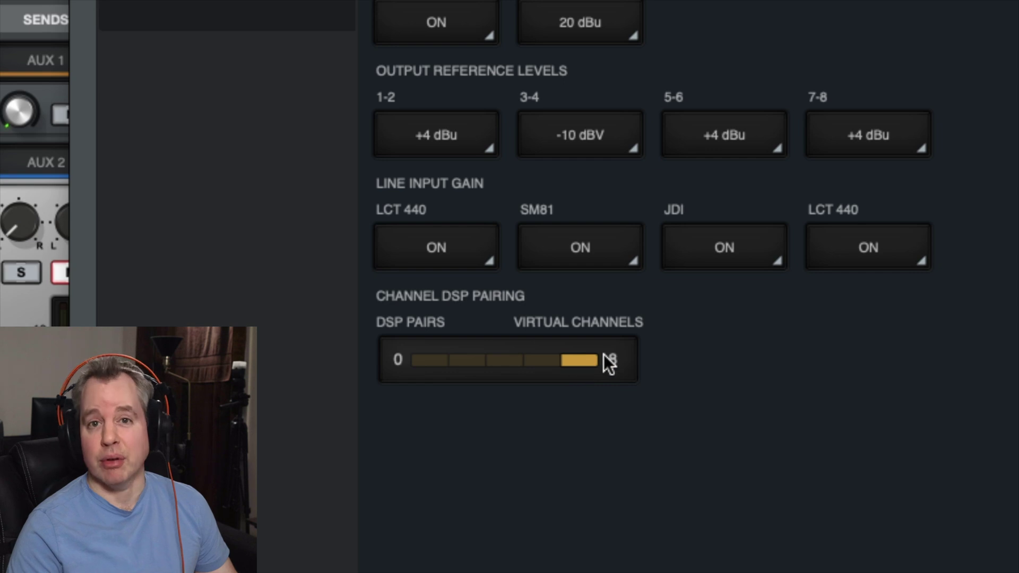
click(509, 360)
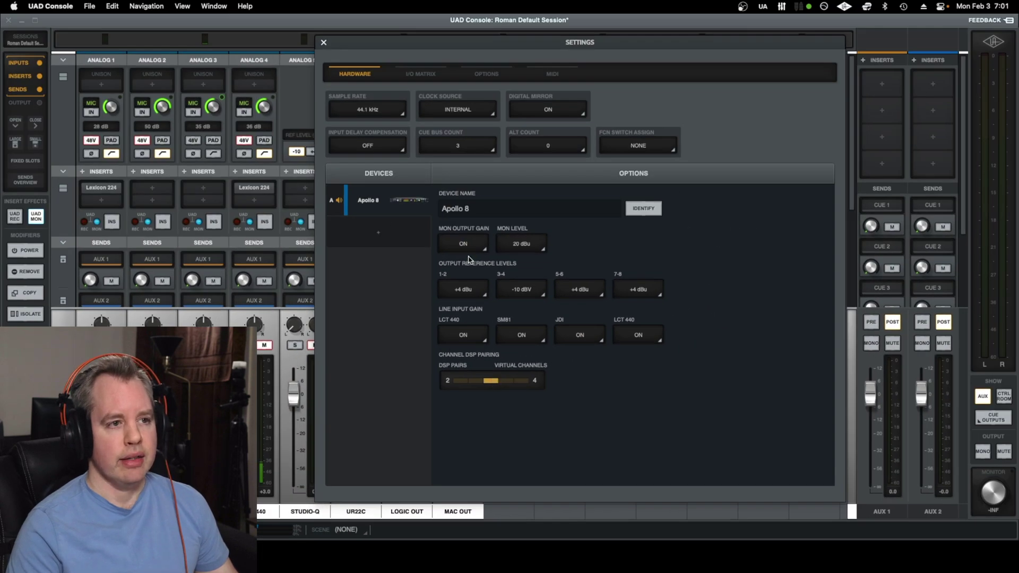
Step: Close Console settings, launch Audio MIDI Setup and show its Audio Devices window
click(322, 44)
mouse_move(271, 567)
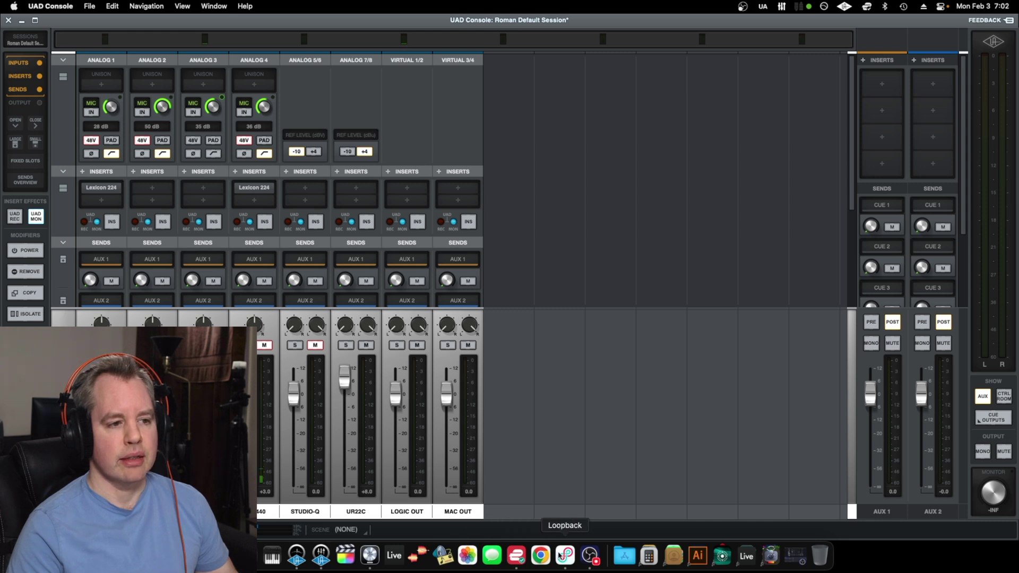
click(272, 556)
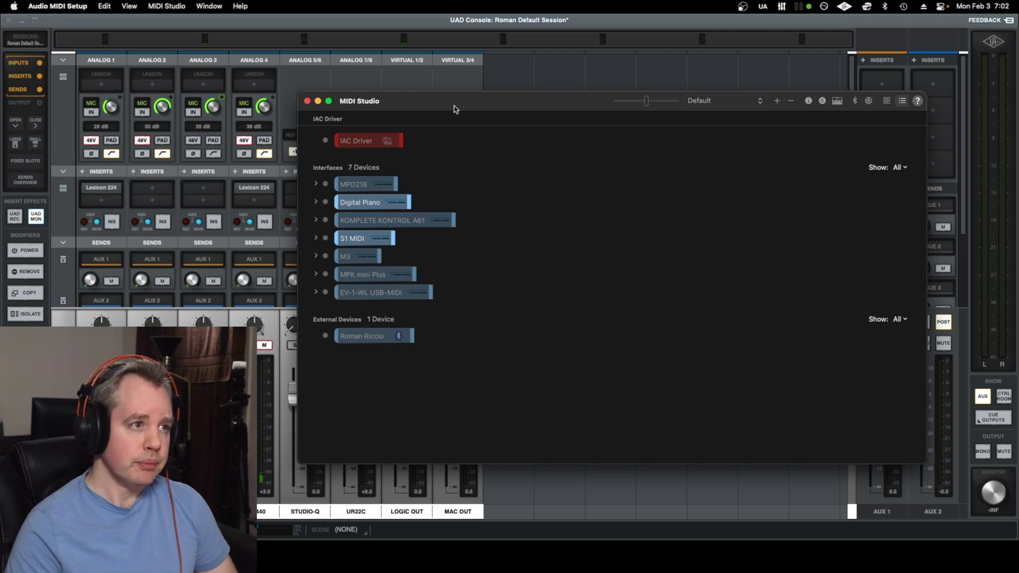
drag(452, 105, 467, 104)
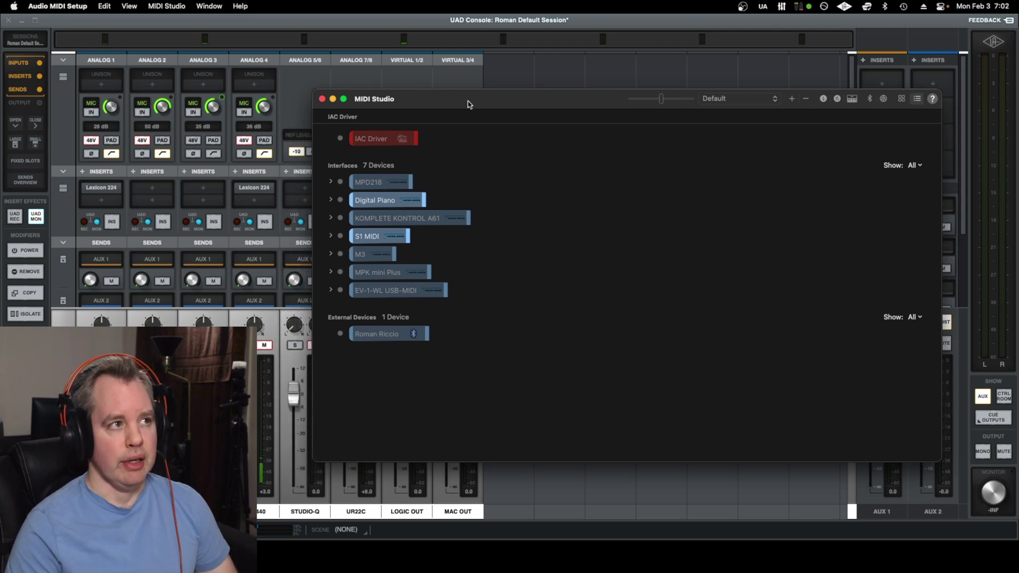
click(218, 6)
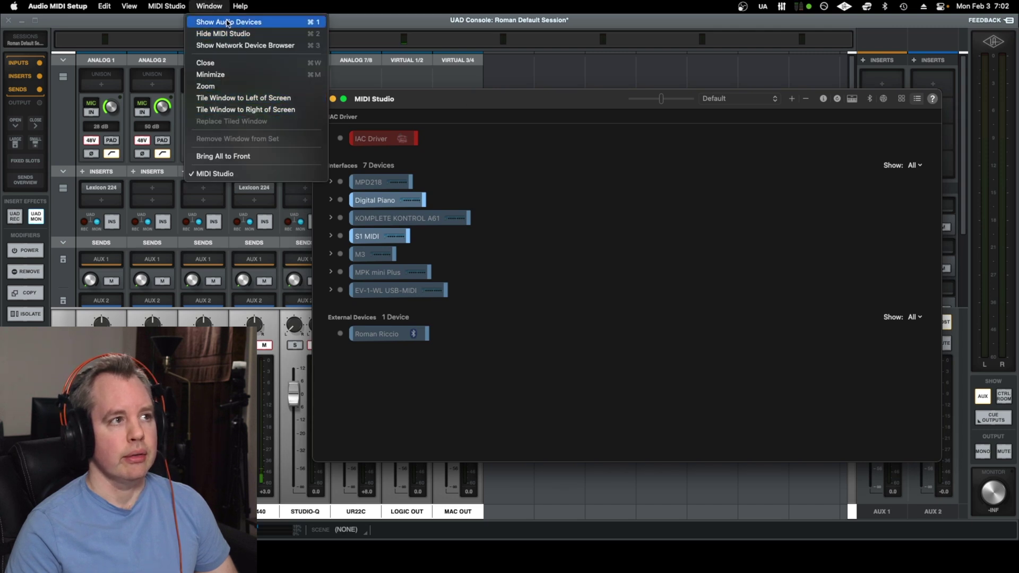
click(228, 23)
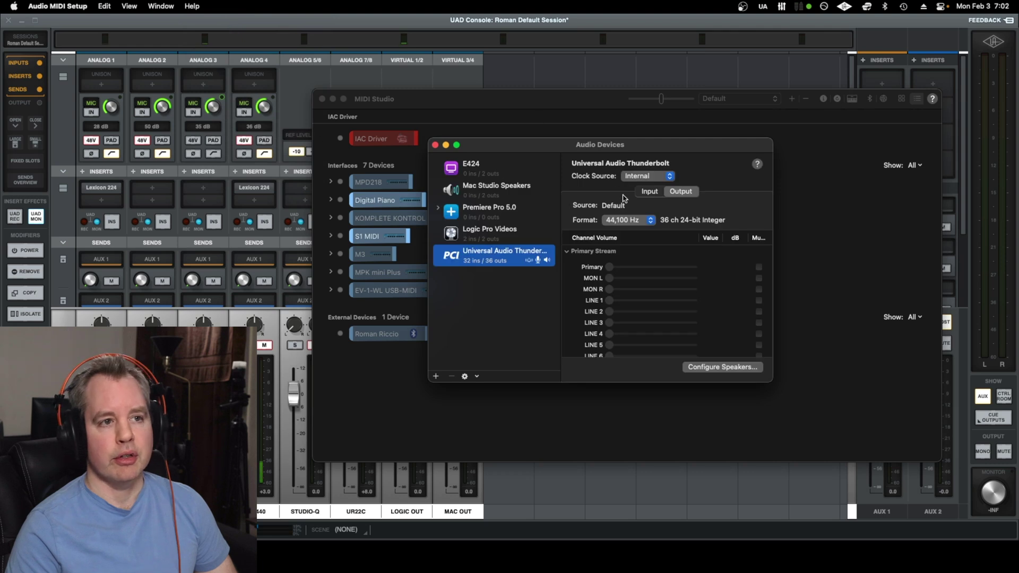
Step: Check the Apollo's stereo speaker configuration keeps Left on VIRTUAL 3 and Right on VIRTUAL 4, then close it
click(718, 367)
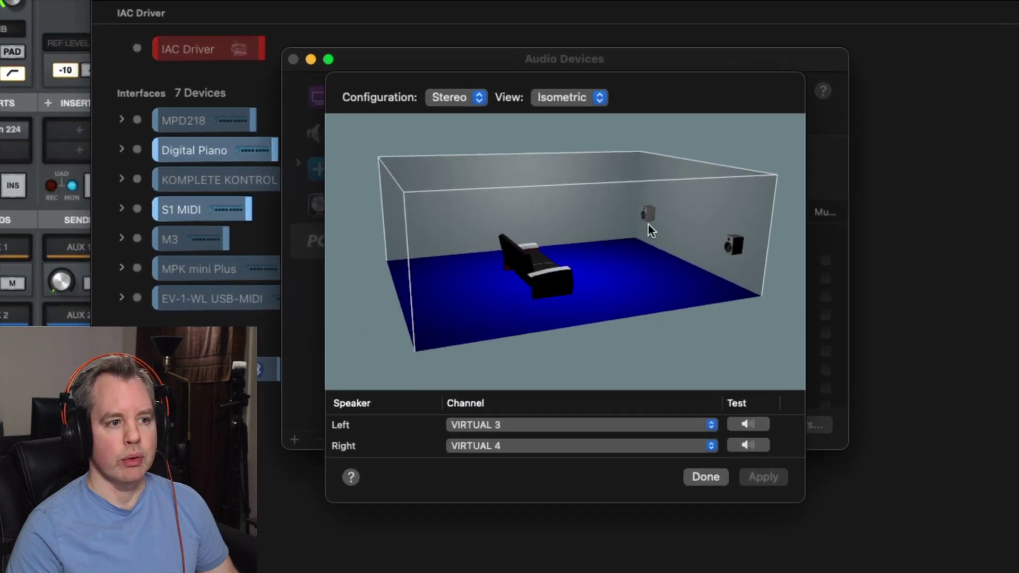
click(473, 424)
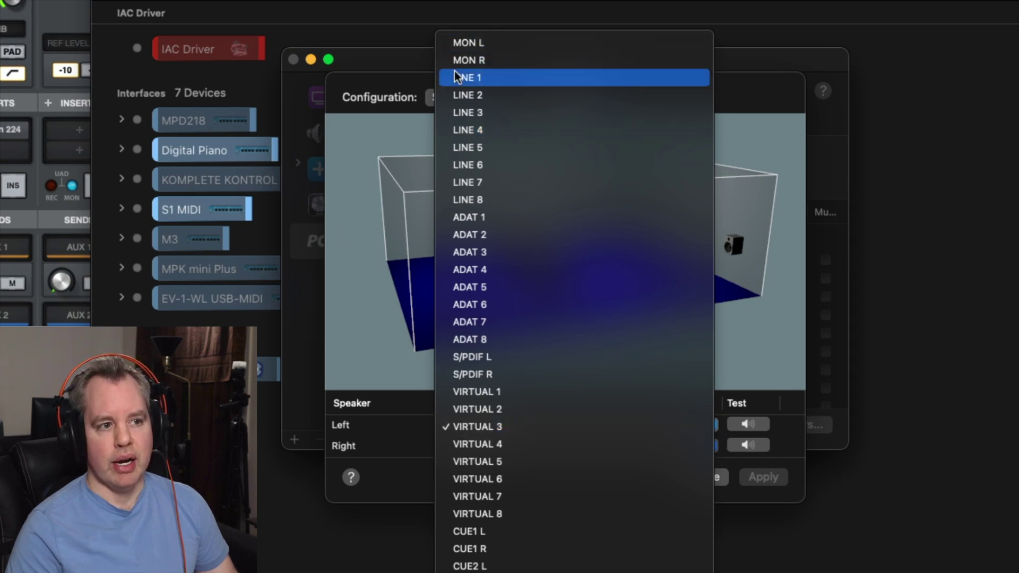
click(384, 432)
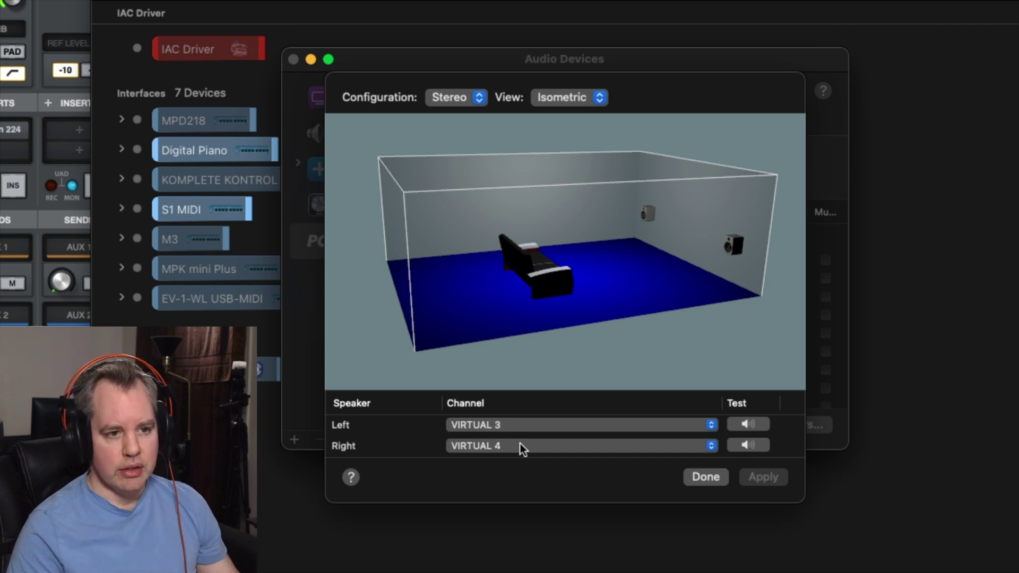
click(705, 478)
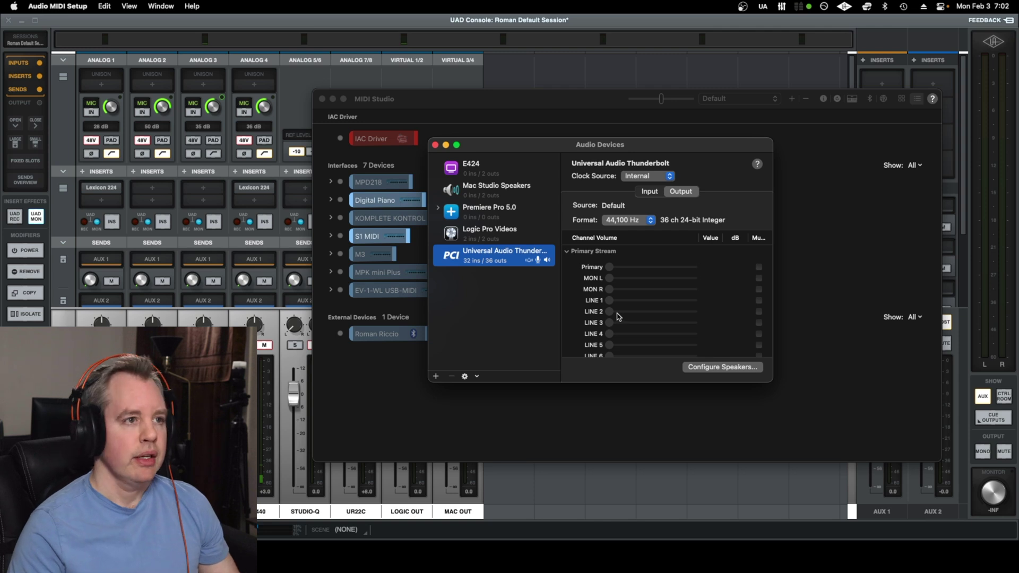
click(436, 145)
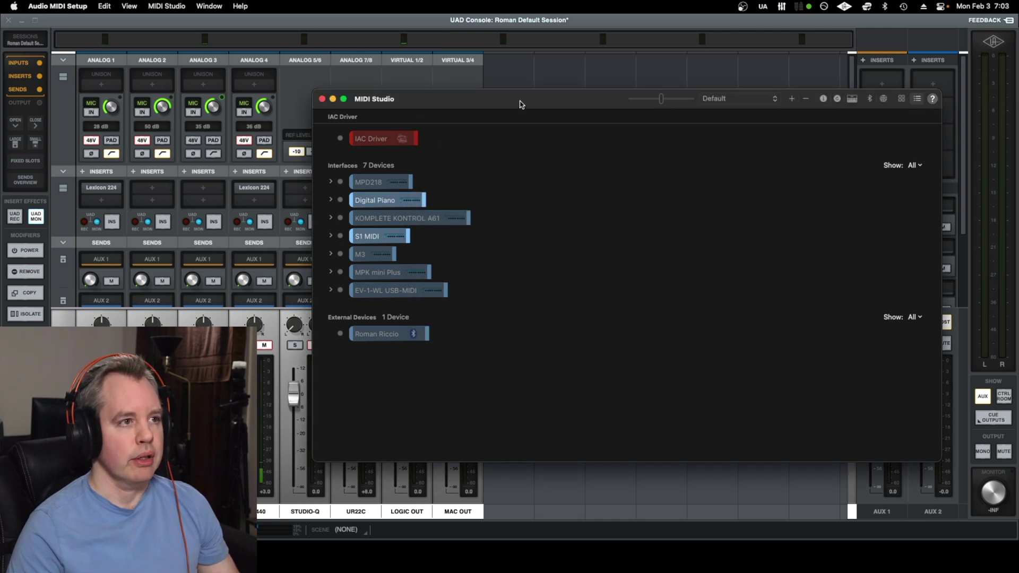
Step: Quit Audio MIDI Setup and bring up Logic Pro's audio settings
key(super+q)
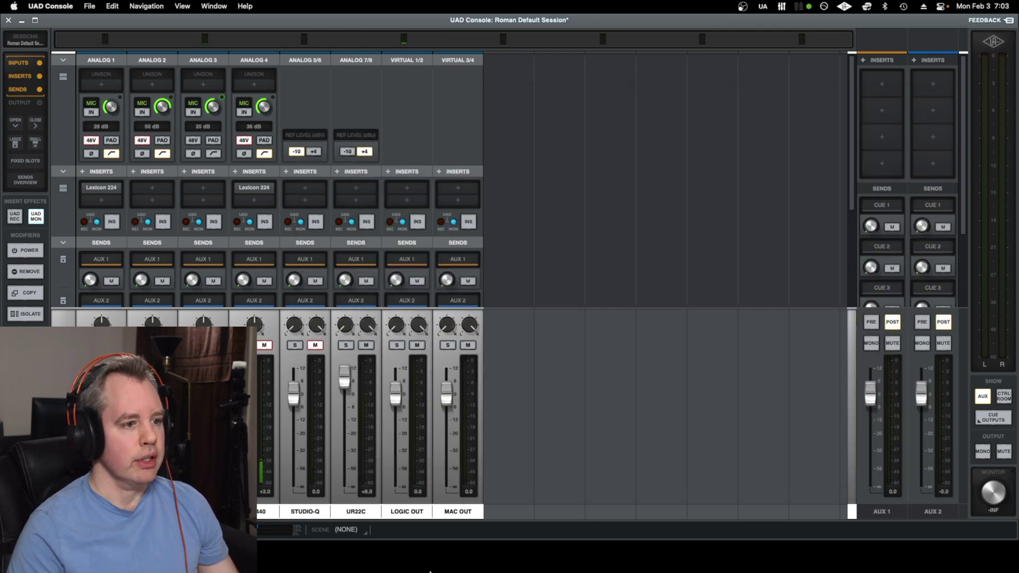
mouse_move(430, 570)
click(369, 556)
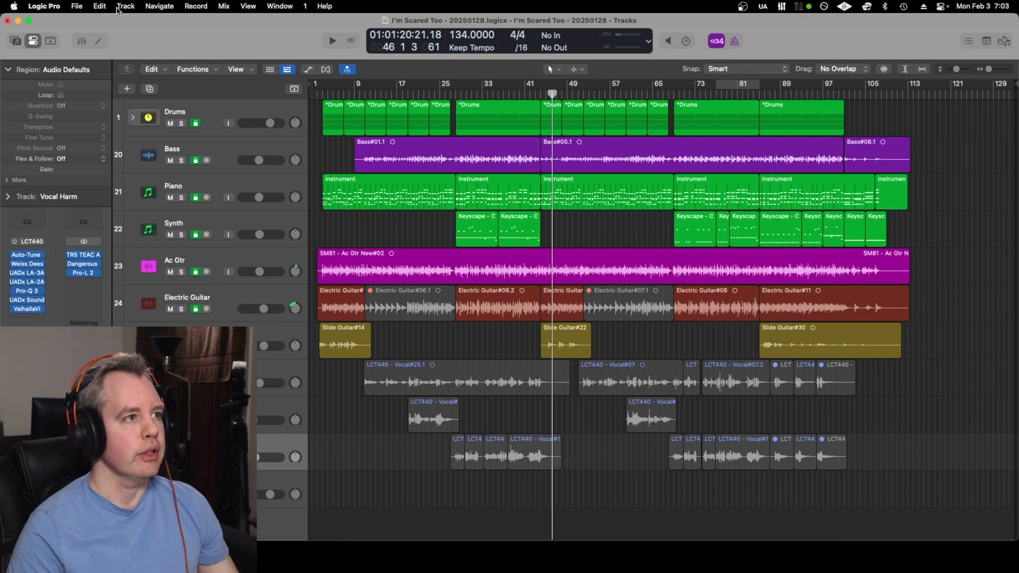
click(57, 6)
mouse_move(42, 39)
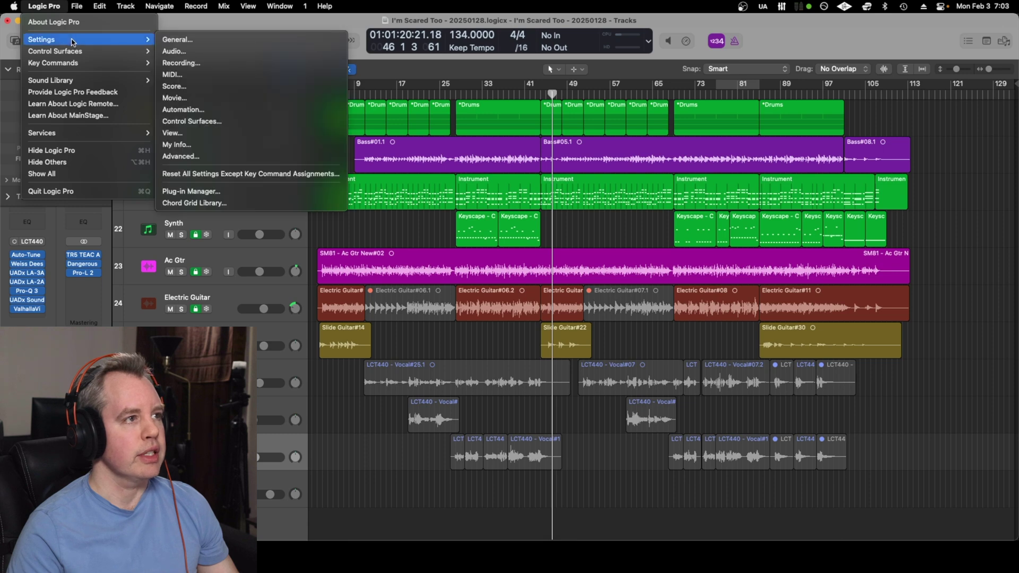
click(189, 51)
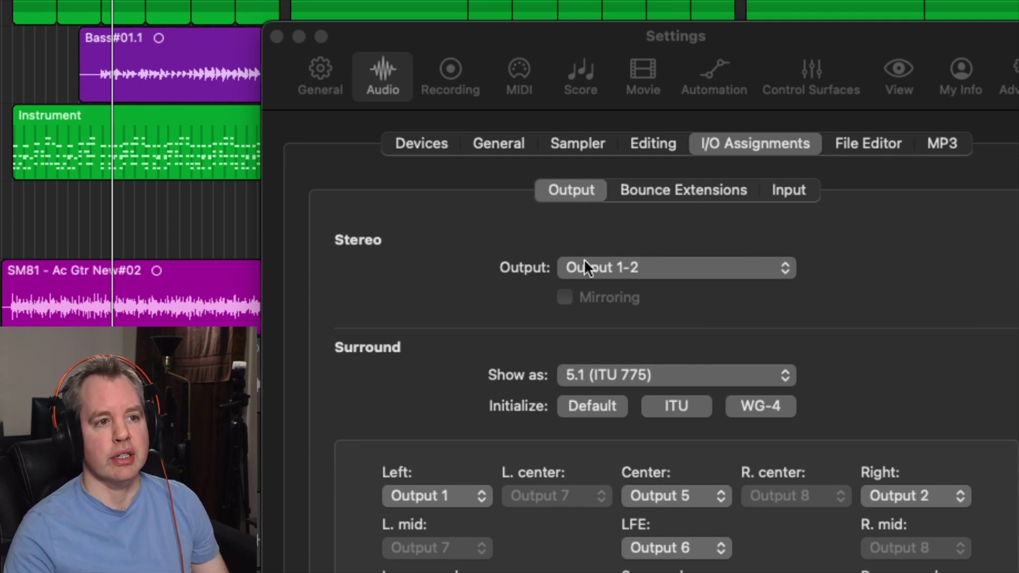
Step: Keep Logic's Stereo Output on Output 1-2 and return to UAD Console
click(673, 268)
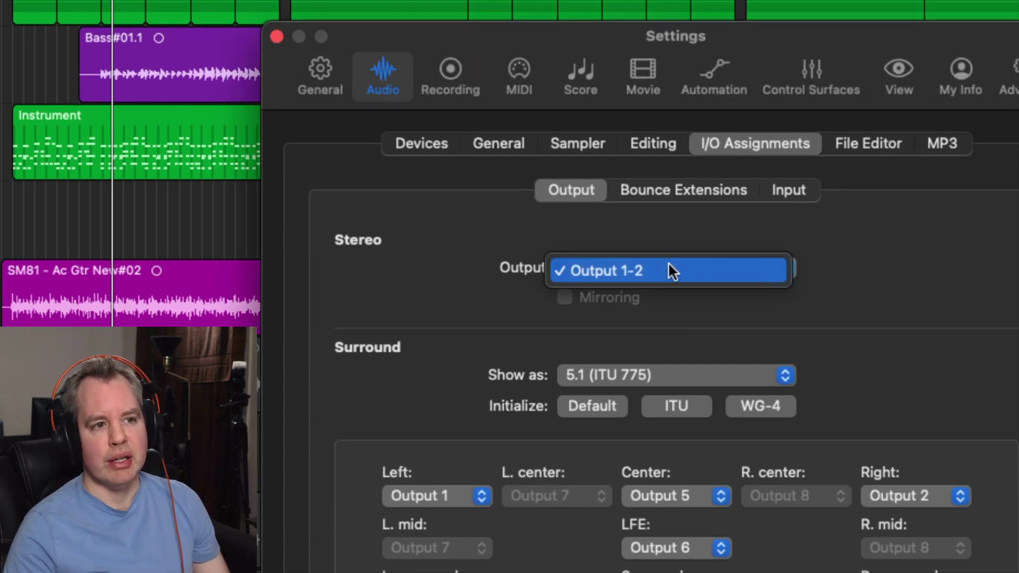
click(670, 264)
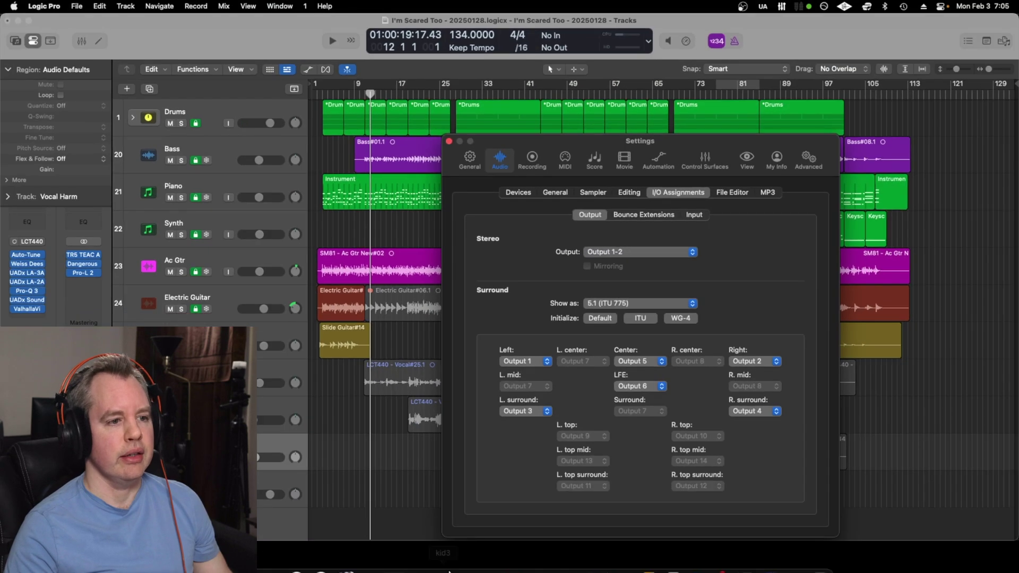
click(321, 558)
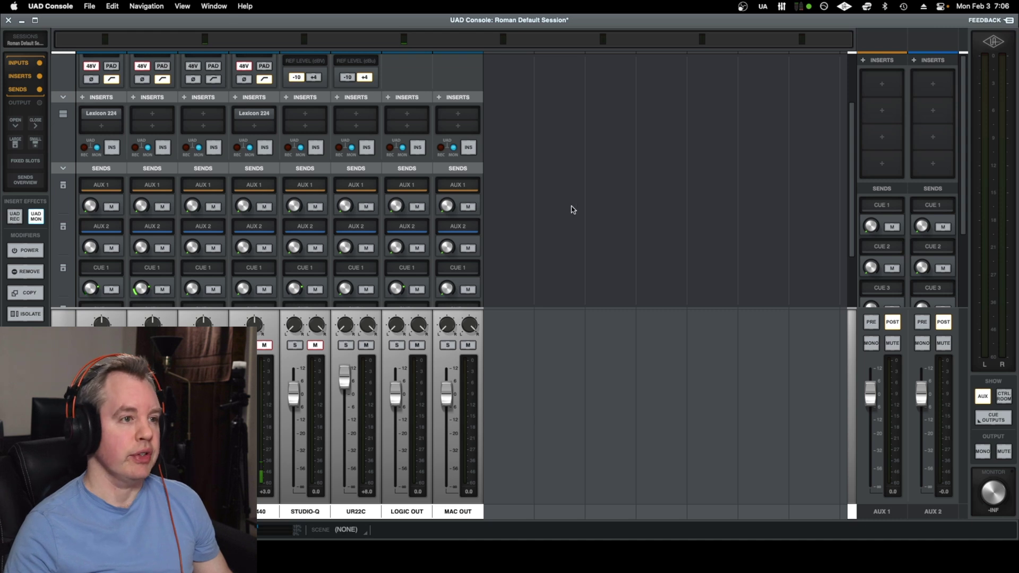
scroll(584, 204, down, 1)
scroll(583, 204, down, 2)
scroll(583, 204, down, 2)
scroll(583, 204, down, 2)
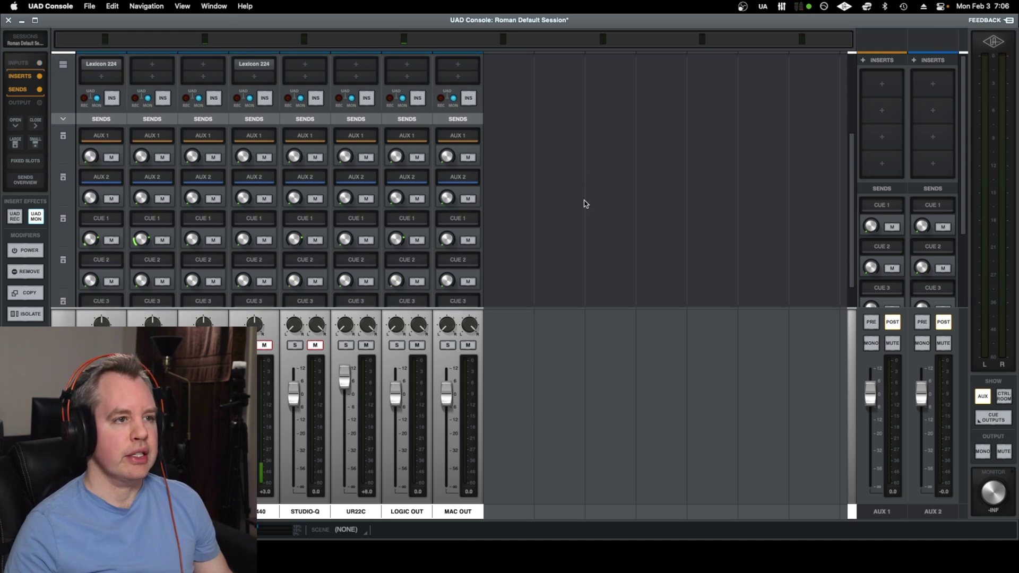
scroll(540, 265, down, 1)
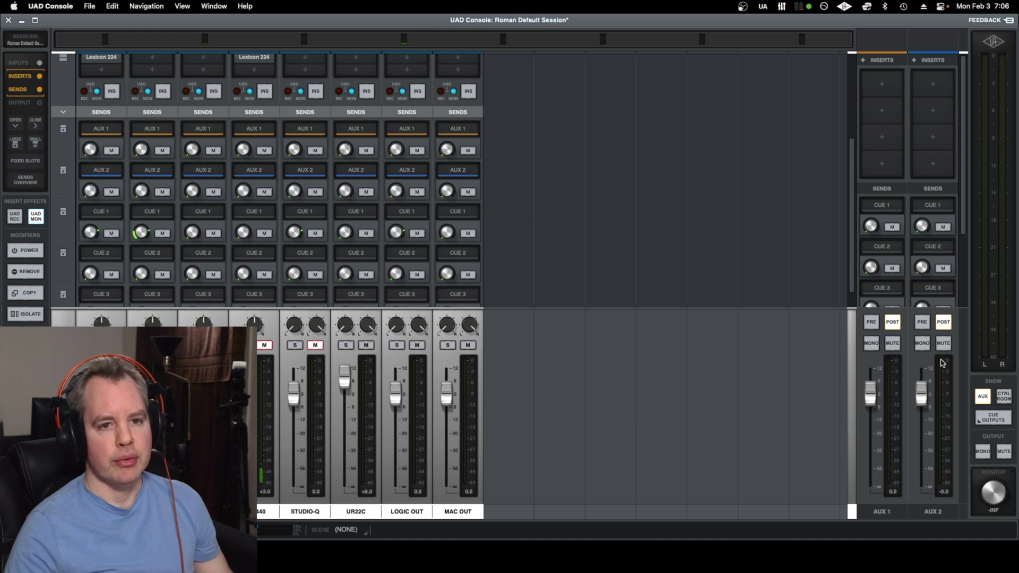
Step: Show the Cue Outputs routing panel for the headphone outputs
click(992, 421)
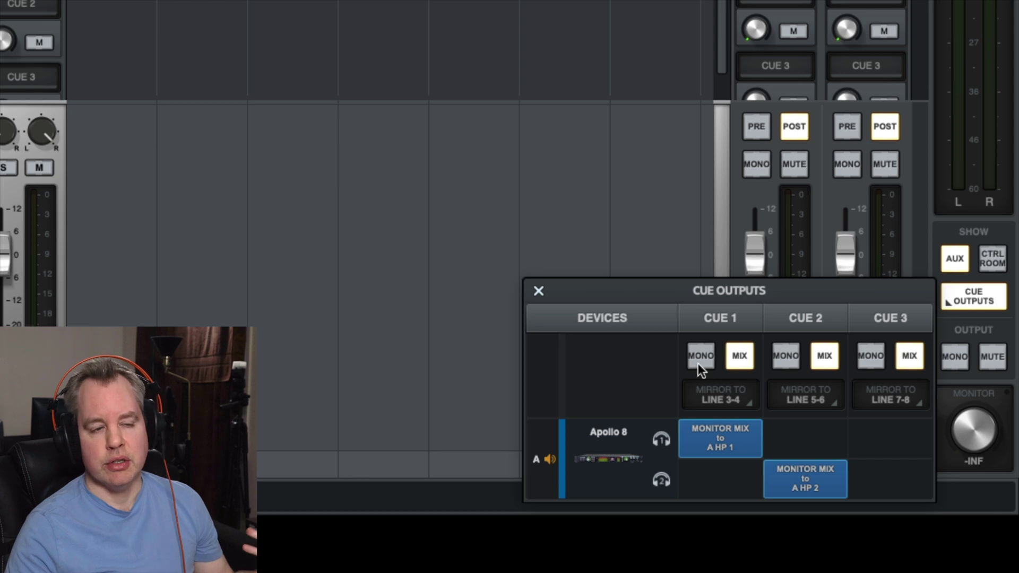
Step: Switch headphone 1 from the monitor mix to Cue 1, try Cue 1 mutes on STUDIO-Q and the first channel, then close the panel
click(737, 358)
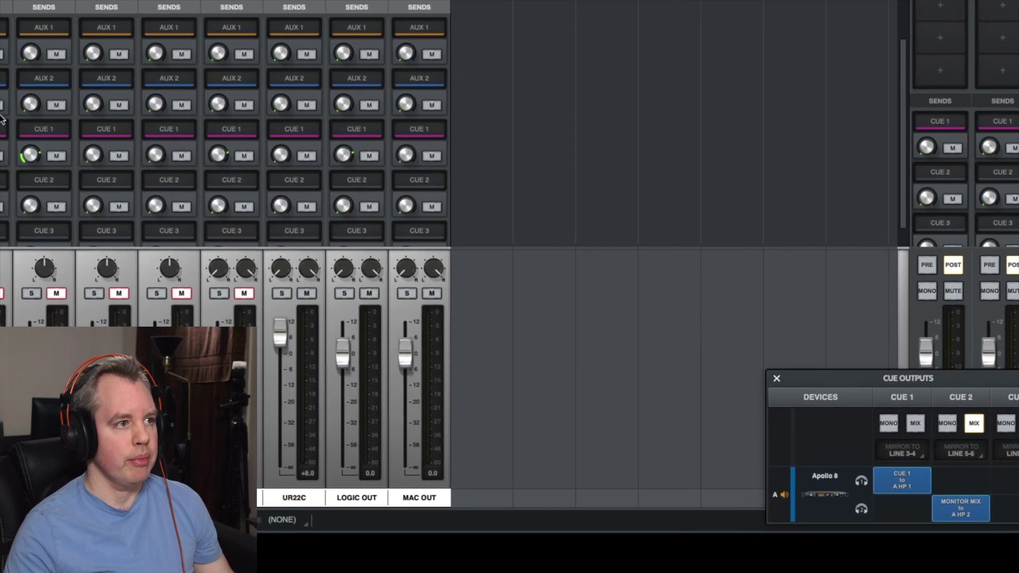
scroll(319, 127, up, 2)
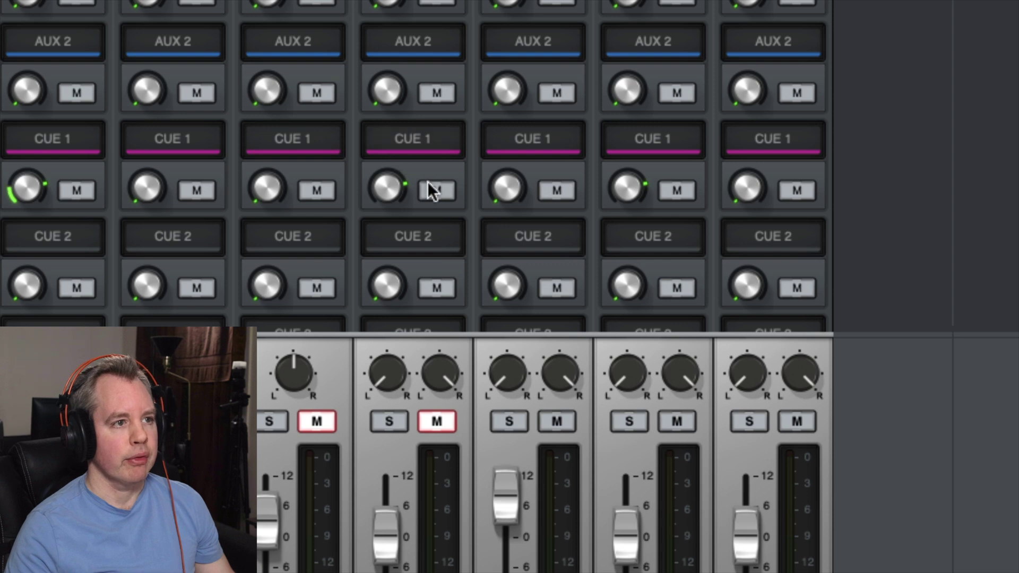
click(430, 190)
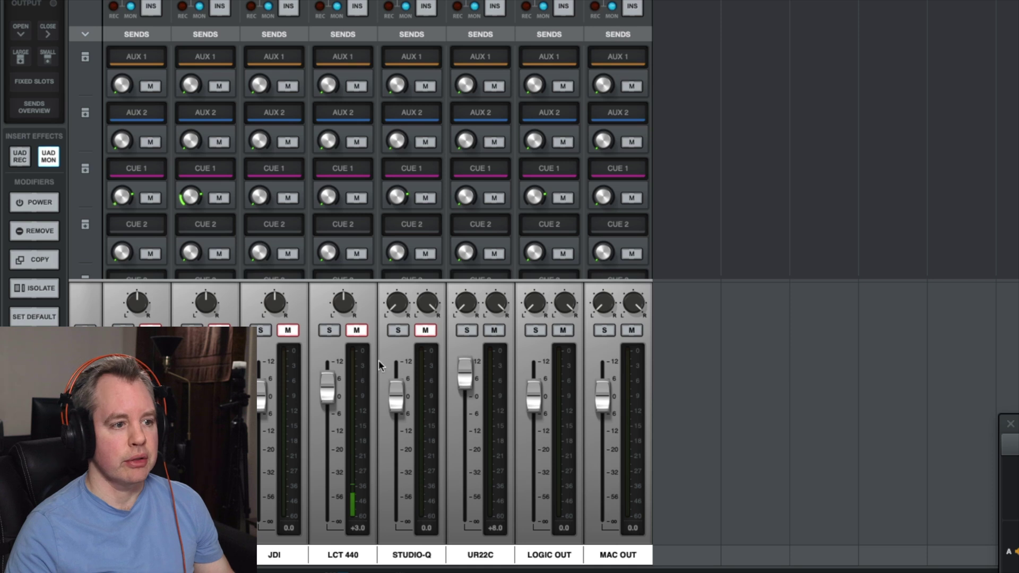
click(429, 197)
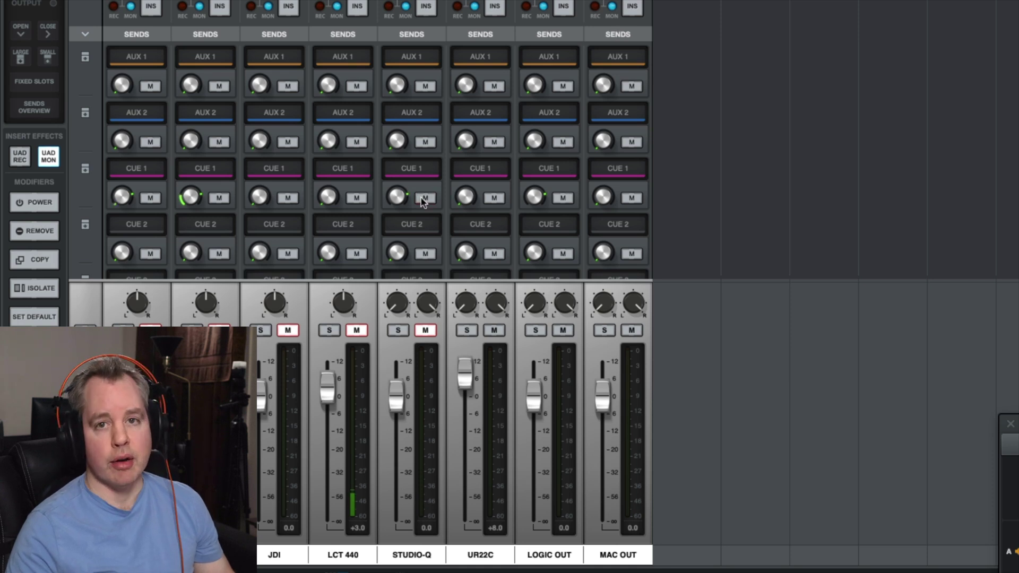
click(150, 199)
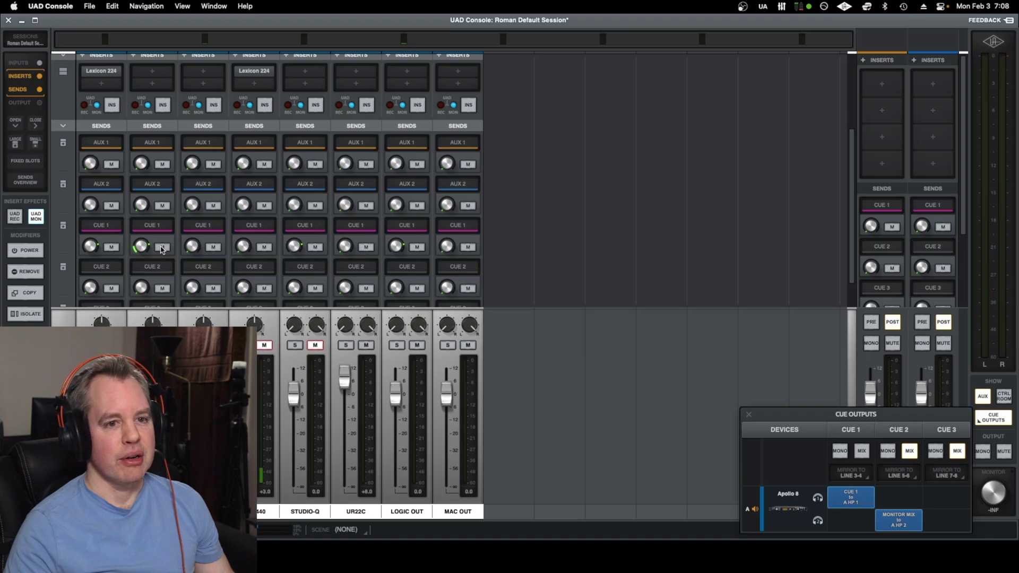
click(995, 421)
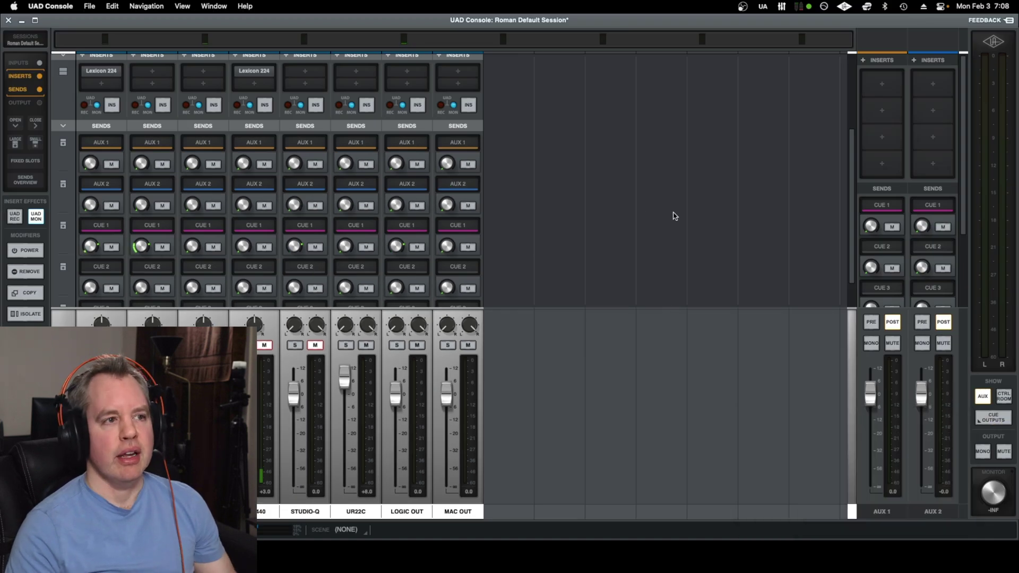